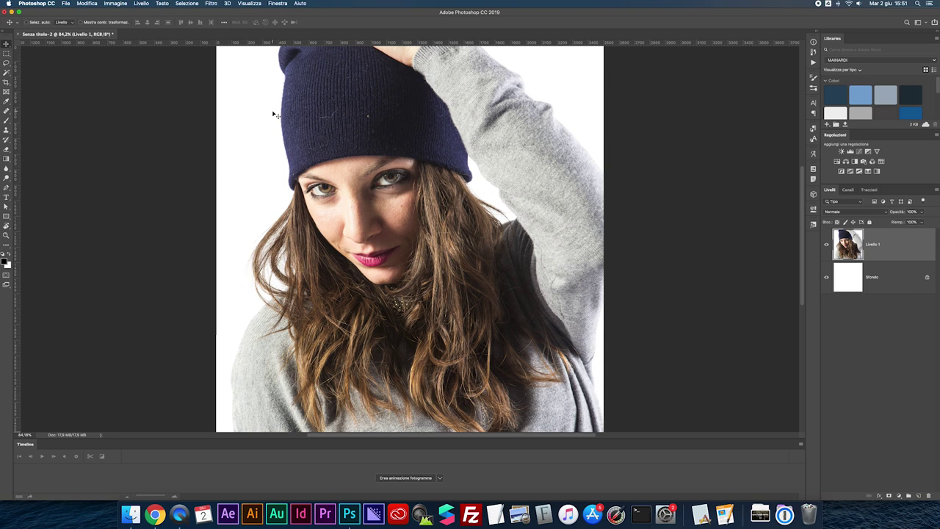
# Delete the white Sfondo background layer so only the Livello 1 portrait remains
pyautogui.click(848, 276)
pyautogui.press('Delete')
pyautogui.click(226, 4)
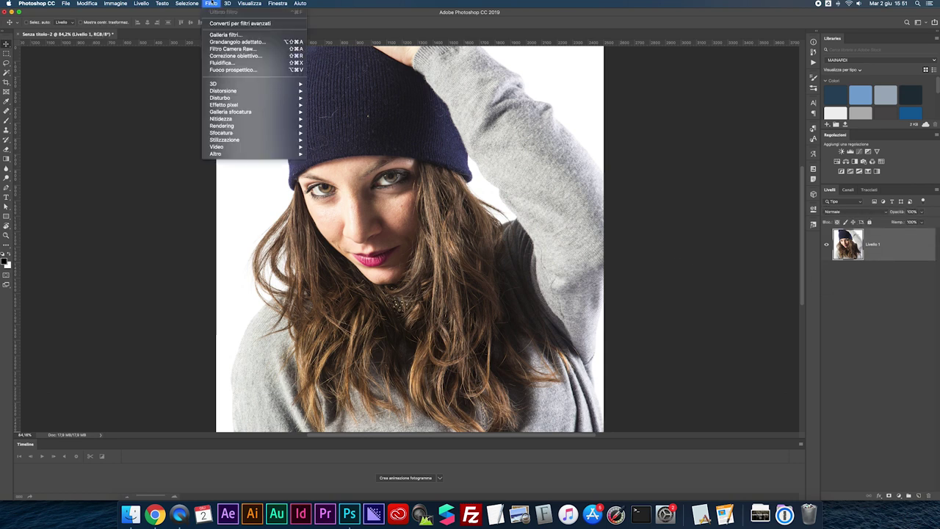
# Preview Artistico > Effetto acquerello in the Filter Gallery with brush detail 1 and shadow intensity 0
pyautogui.click(225, 37)
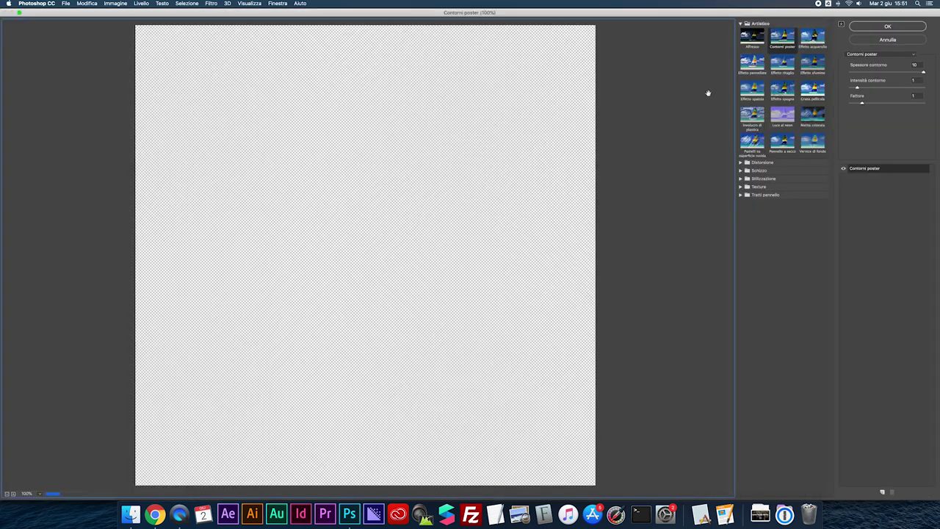
pyautogui.click(811, 42)
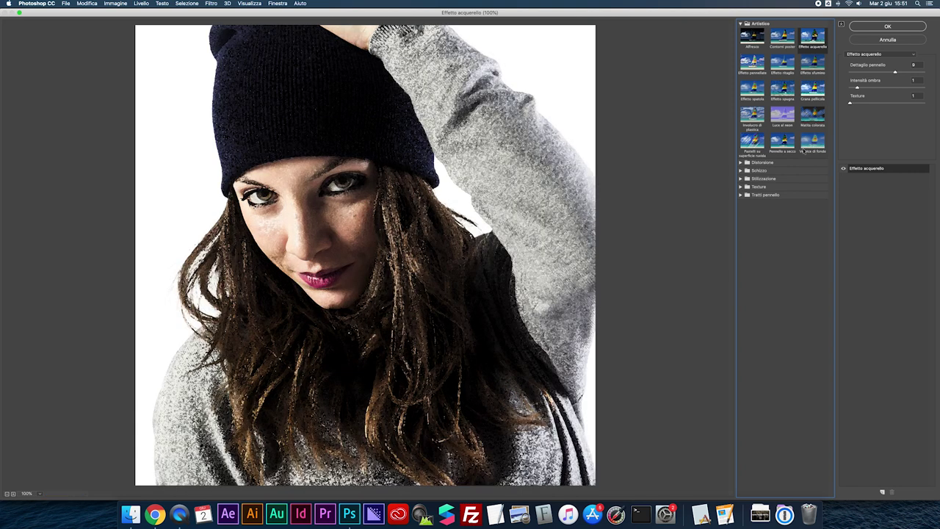
pyautogui.moveTo(857, 88); pyautogui.dragTo(845, 73)
pyautogui.click(861, 73)
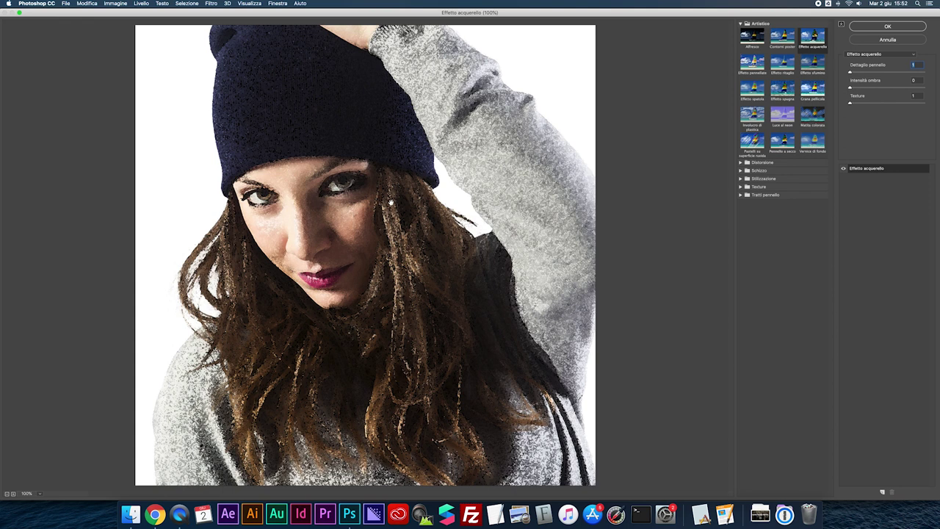
# At 200% preview, set brush detail to 2 after trying 14, and raise shadow intensity
pyautogui.press('super+plus')
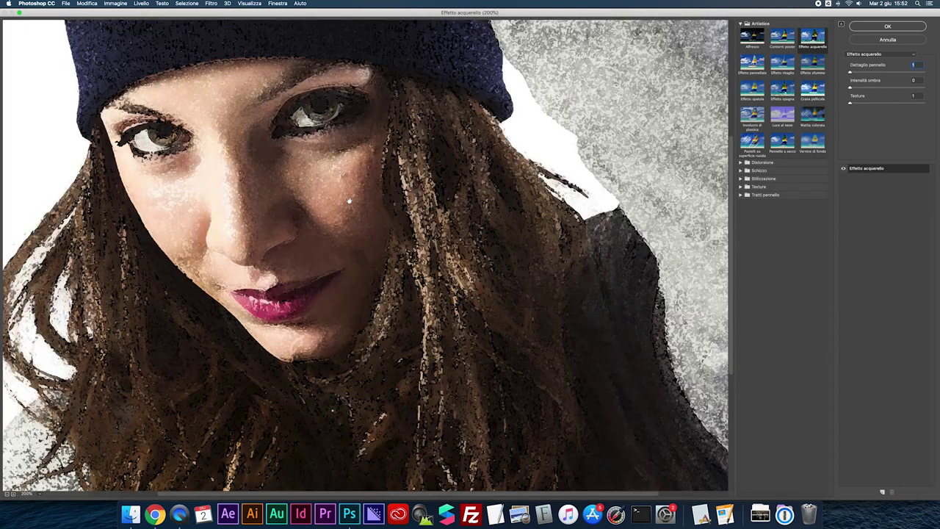
pyautogui.moveTo(232, 130); pyautogui.dragTo(318, 173)
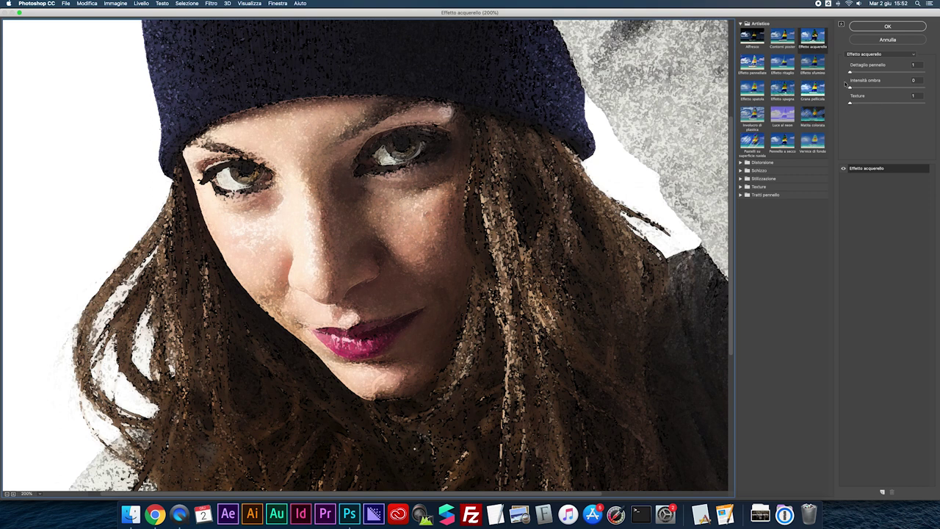
pyautogui.moveTo(849, 72); pyautogui.dragTo(927, 74)
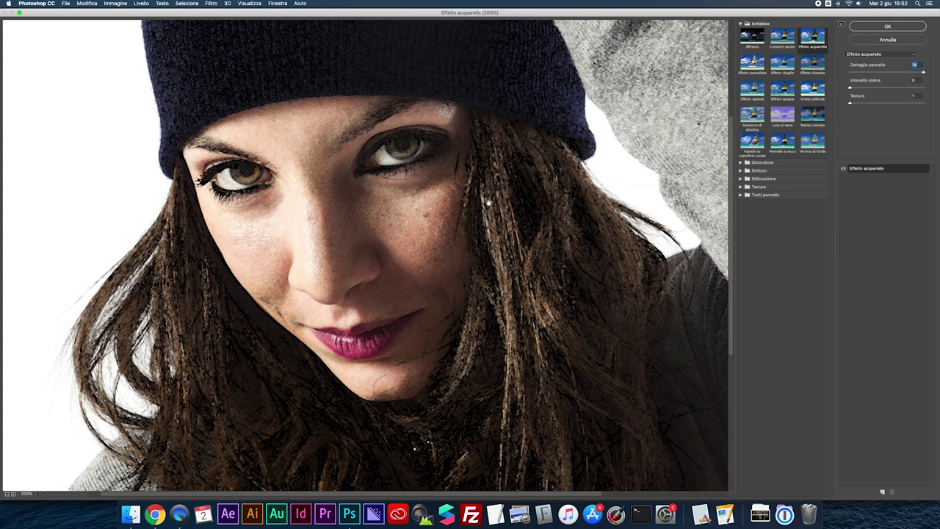
pyautogui.moveTo(923, 73); pyautogui.dragTo(855, 74)
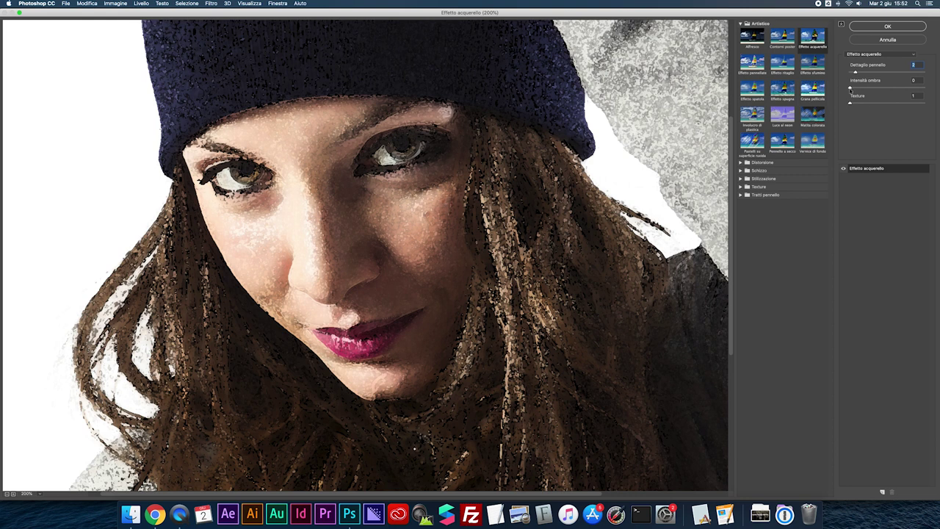
pyautogui.moveTo(850, 88); pyautogui.dragTo(890, 90)
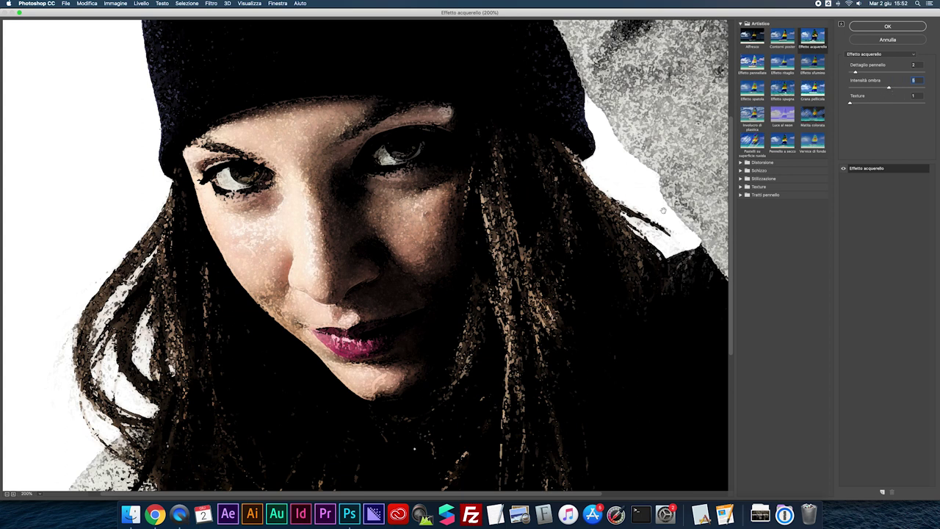
# On the full-image preview, try shadow intensity up to 10, then return it to 1
pyautogui.scroll(-3, 573, 193)
pyautogui.press('super+minus')
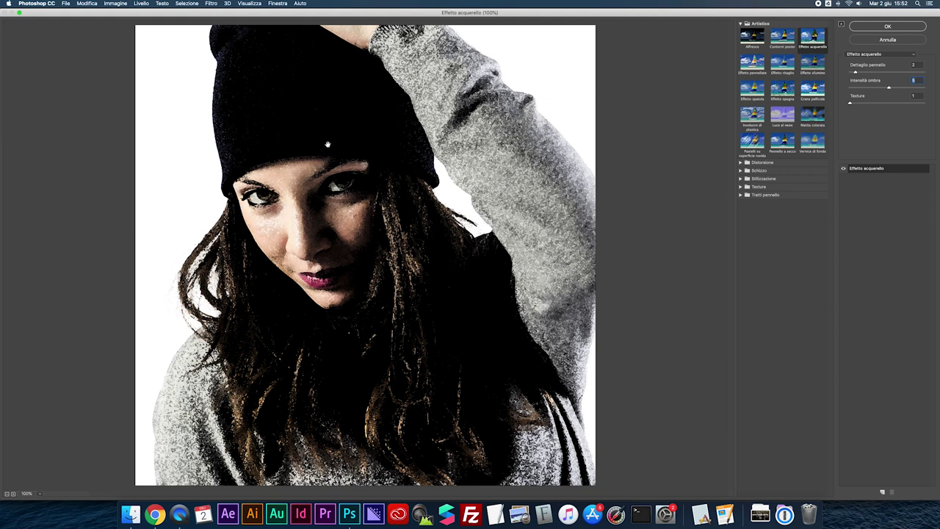
pyautogui.moveTo(888, 87)
pyautogui.mouseDown()
pyautogui.moveTo(857, 88)
pyautogui.moveTo(935, 90)
pyautogui.mouseUp()
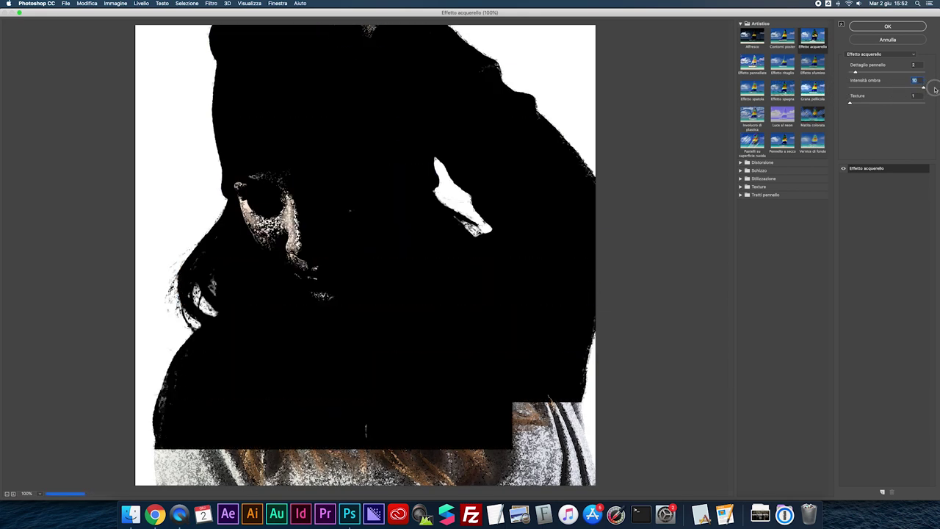
pyautogui.moveTo(923, 88)
pyautogui.mouseDown()
pyautogui.moveTo(857, 89)
pyautogui.moveTo(904, 103)
pyautogui.mouseUp()
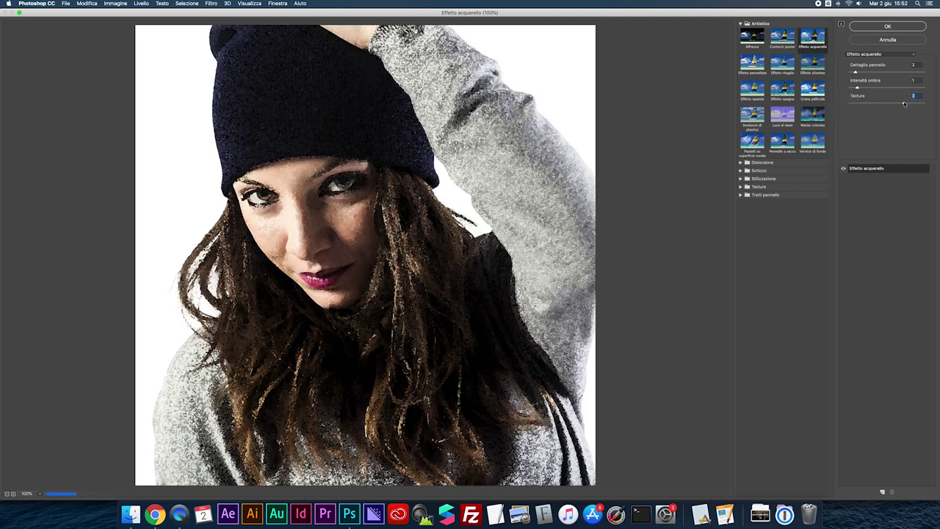
# Try the watercolor Texture at 3, then settle it at 2
pyautogui.moveTo(905, 103); pyautogui.dragTo(923, 104)
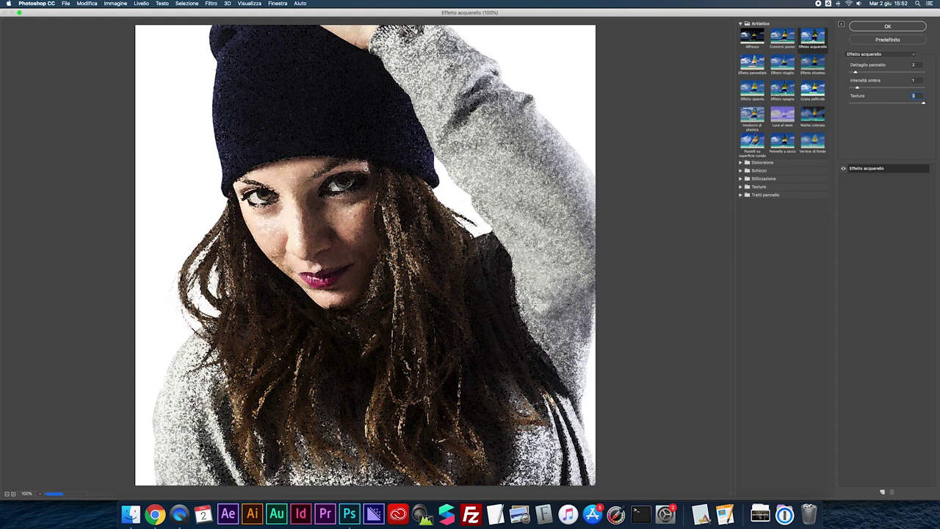
pyautogui.press('super+plus')
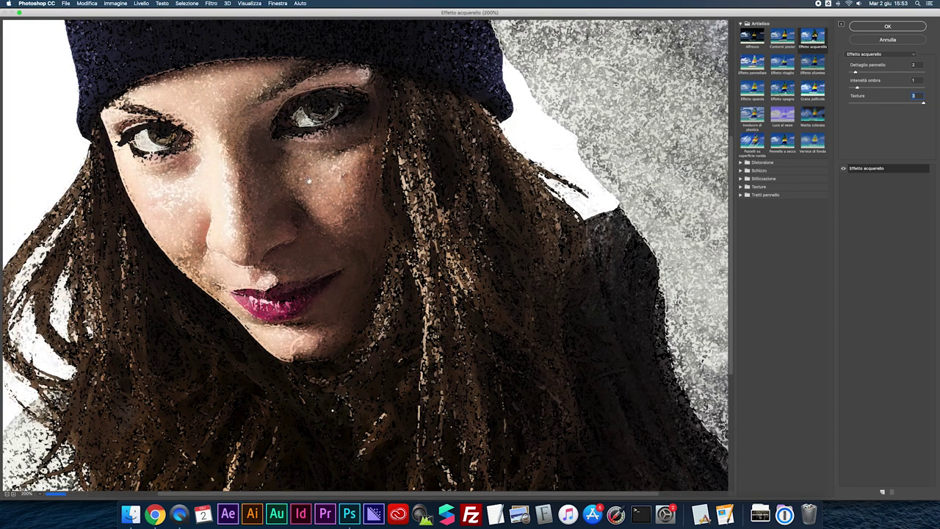
pyautogui.moveTo(923, 103); pyautogui.dragTo(824, 108)
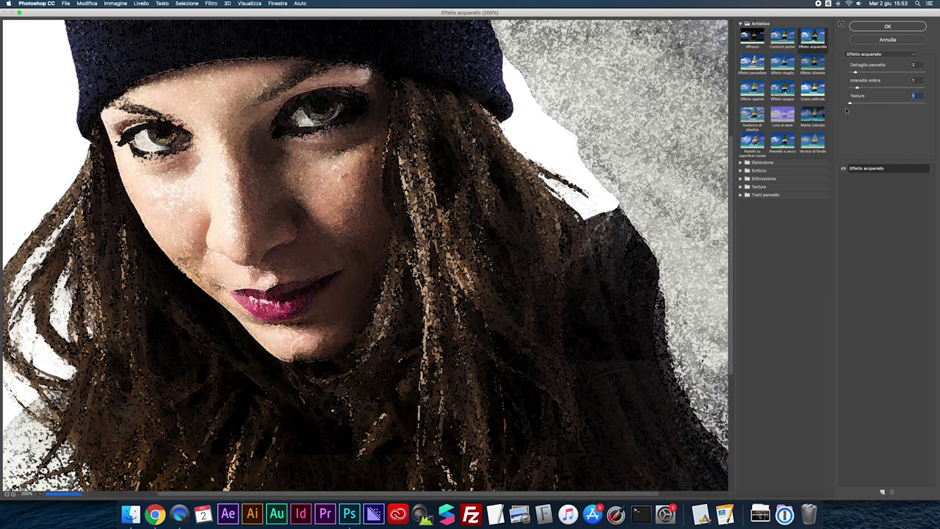
pyautogui.moveTo(849, 104); pyautogui.dragTo(871, 104)
# Raise brush detail to 7, trial shadow intensity values leaving it at 1, and keep texture 2
pyautogui.keyDown('alt'); pyautogui.click(525, 133); pyautogui.keyUp('alt')
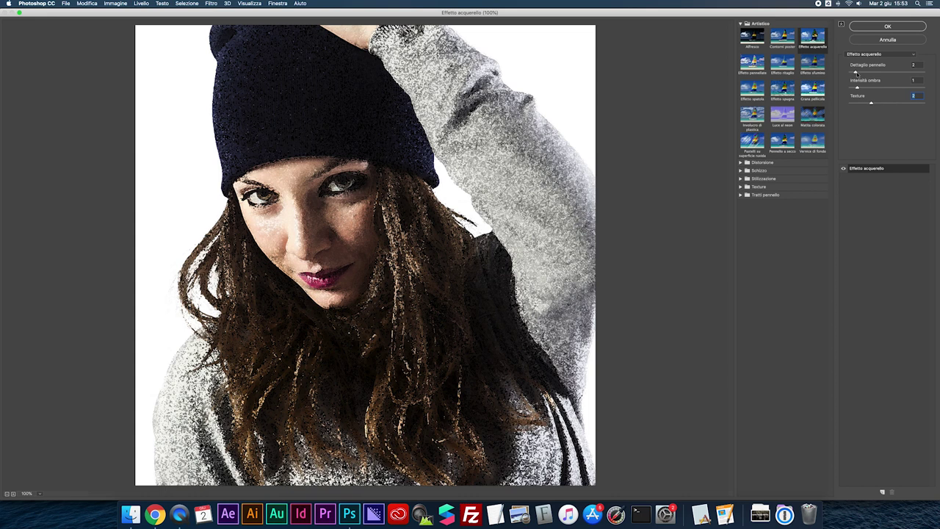
pyautogui.moveTo(854, 72)
pyautogui.mouseDown()
pyautogui.moveTo(936, 72)
pyautogui.moveTo(885, 73)
pyautogui.mouseUp()
pyautogui.click(857, 89)
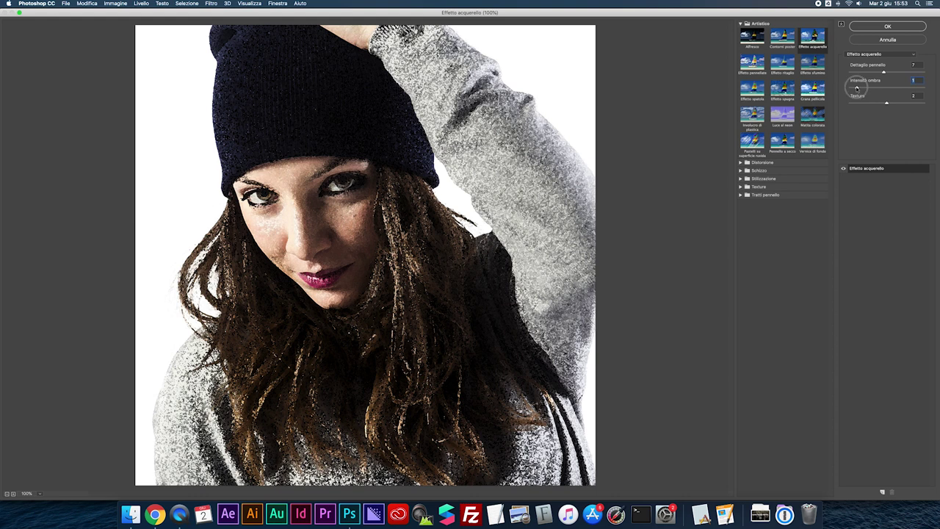
pyautogui.moveTo(857, 89)
pyautogui.mouseDown()
pyautogui.moveTo(888, 88)
pyautogui.moveTo(871, 87)
pyautogui.mouseUp()
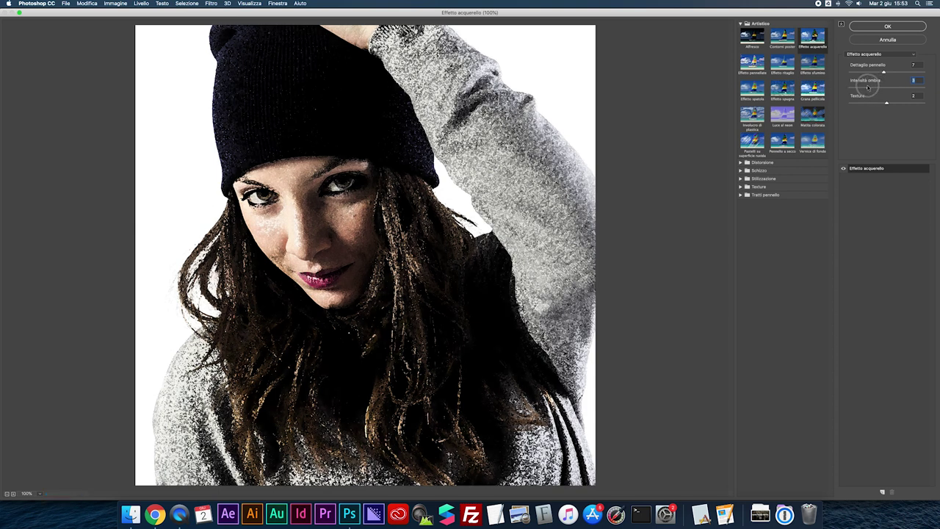
pyautogui.moveTo(867, 87)
pyautogui.mouseDown()
pyautogui.moveTo(866, 104)
pyautogui.moveTo(860, 88)
pyautogui.mouseUp()
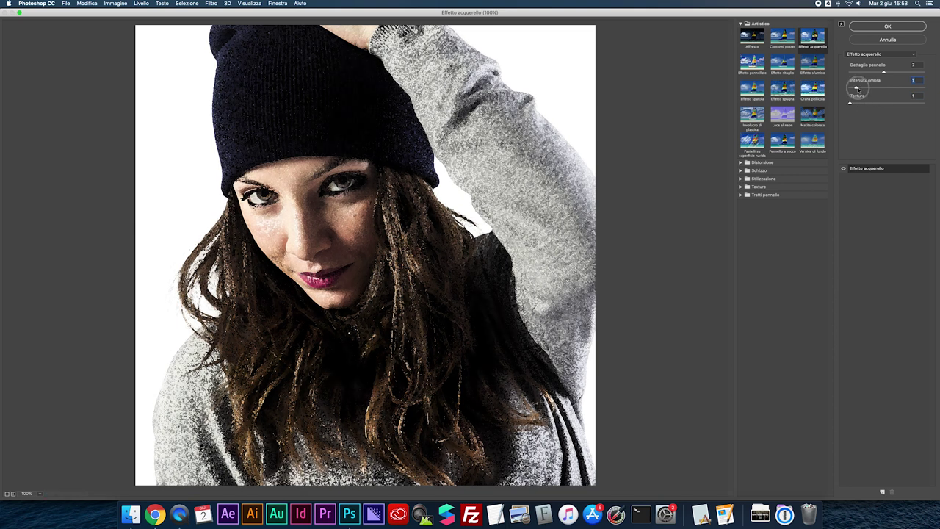
pyautogui.moveTo(851, 103)
pyautogui.mouseDown()
pyautogui.moveTo(886, 103)
pyautogui.moveTo(900, 74)
pyautogui.mouseUp()
# With brush detail at 10, re-test shadow intensity back to 1 and texture back to 2
pyautogui.click(887, 73)
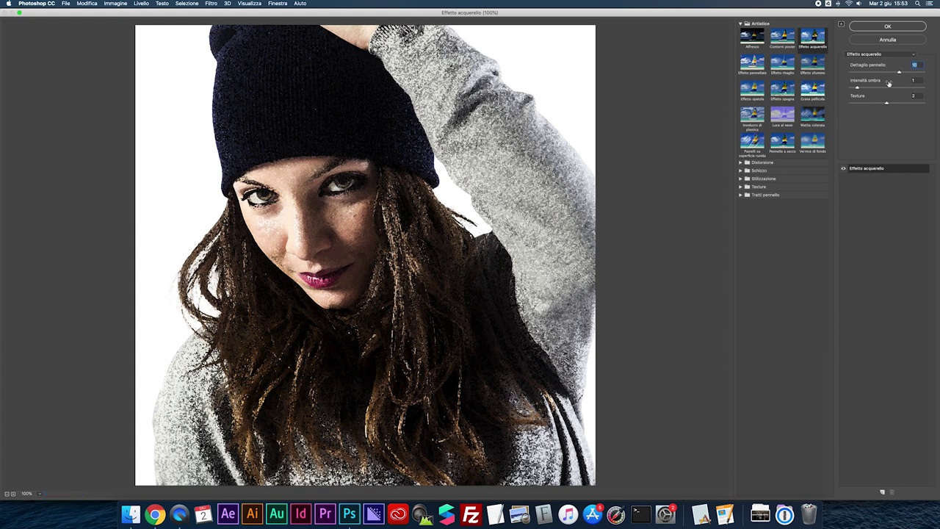
pyautogui.moveTo(857, 89); pyautogui.dragTo(864, 89)
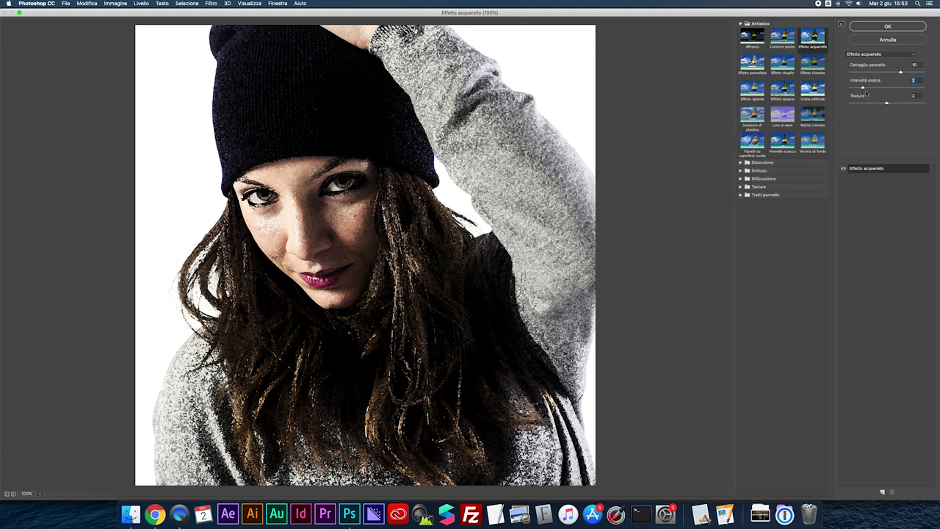
pyautogui.moveTo(863, 88); pyautogui.dragTo(857, 89)
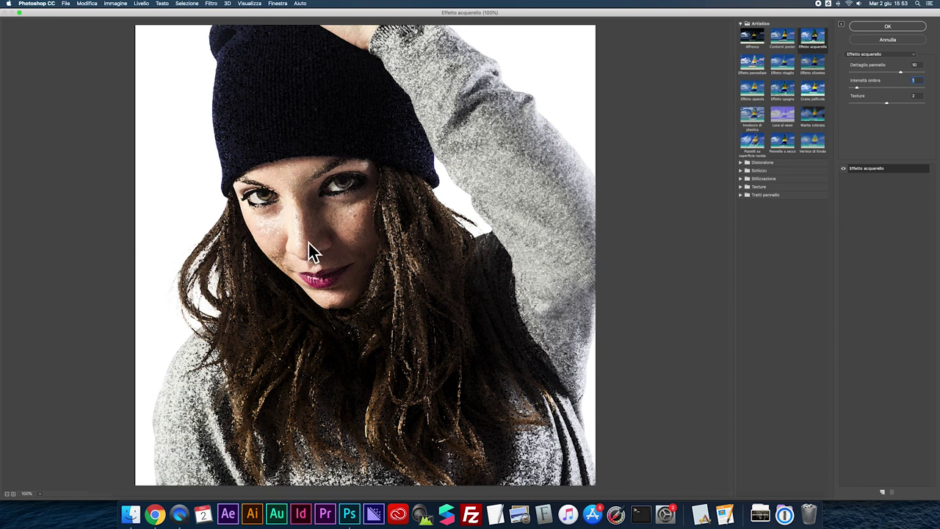
pyautogui.moveTo(886, 104); pyautogui.dragTo(928, 104)
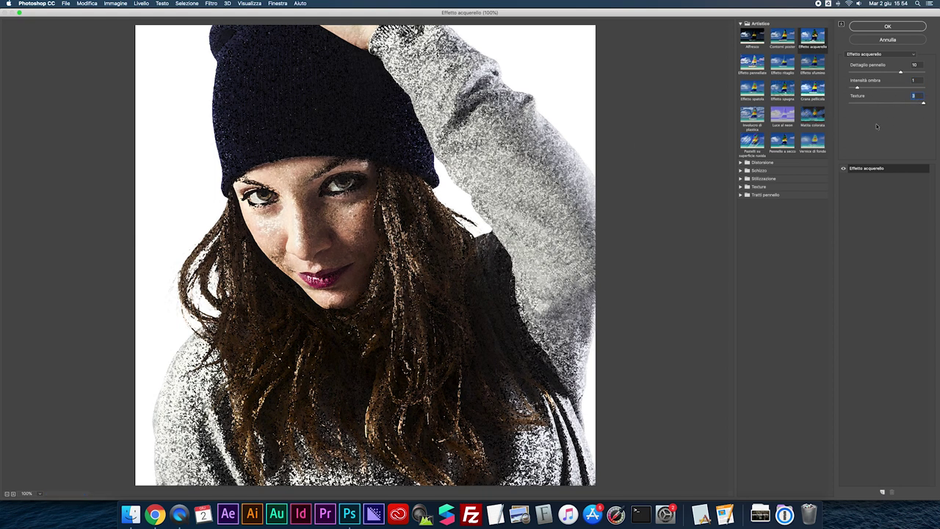
pyautogui.moveTo(924, 103); pyautogui.dragTo(871, 103)
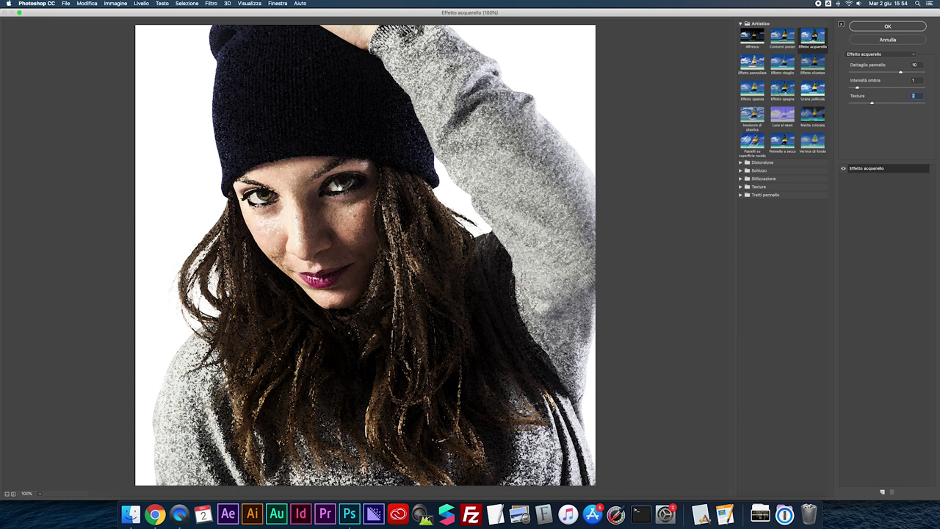
# Apply the watercolor filter, inspect it at actual size, then undo it
pyautogui.click(864, 29)
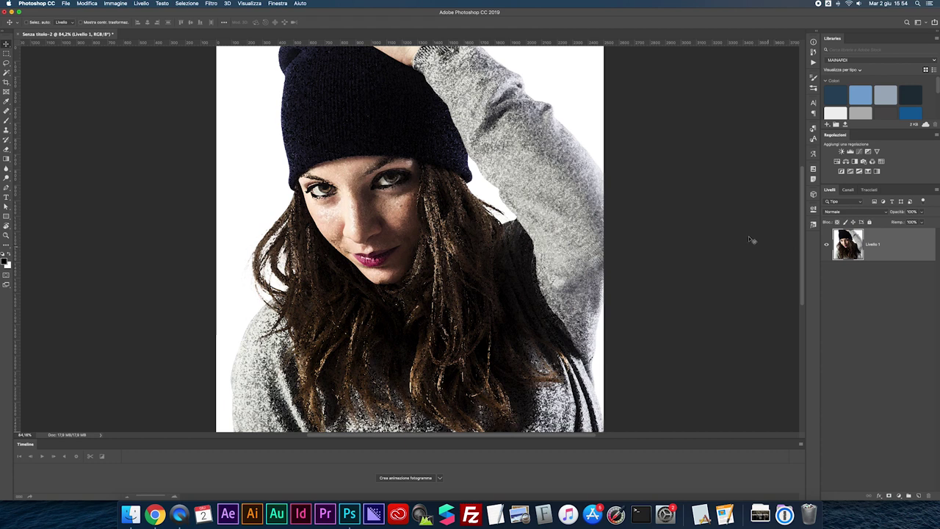
pyautogui.press('super+minus')
pyautogui.press('super+plus')
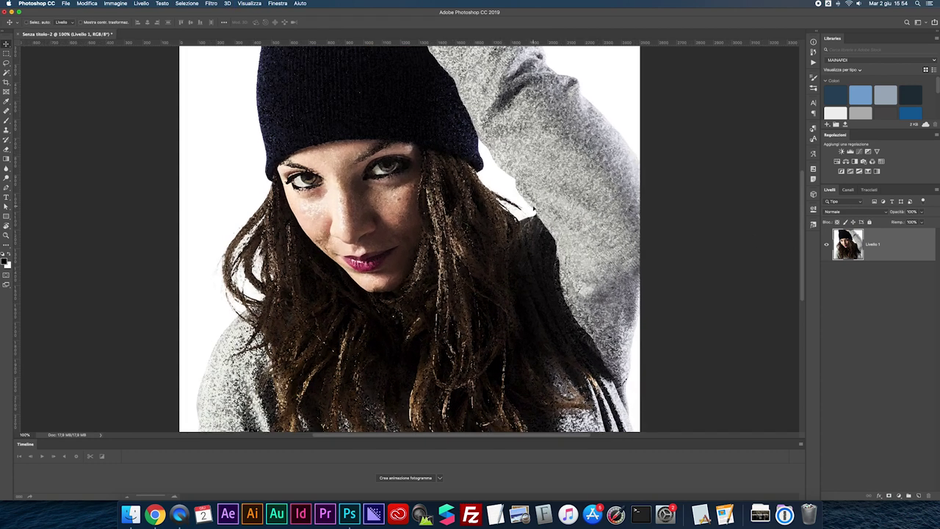
pyautogui.hscroll(3, 286, 193)
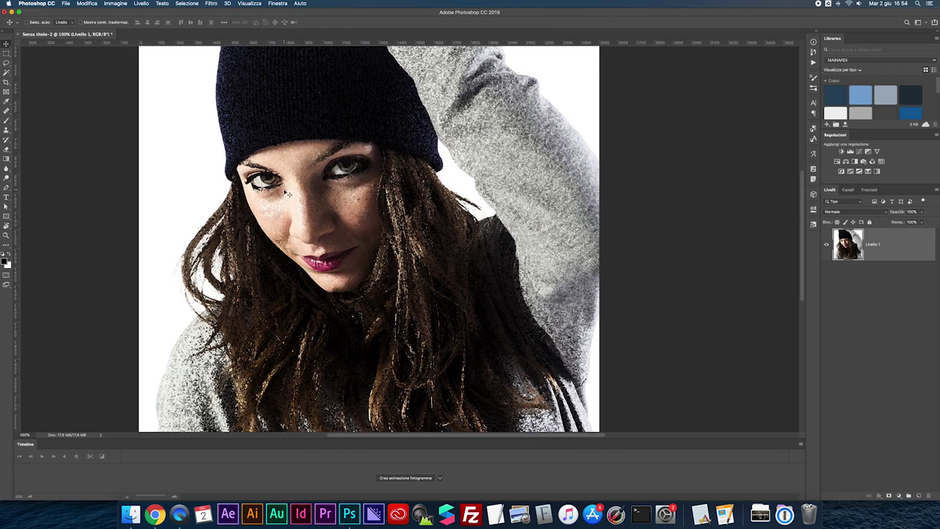
pyautogui.scroll(2, 286, 194)
pyautogui.scroll(-1, 288, 193)
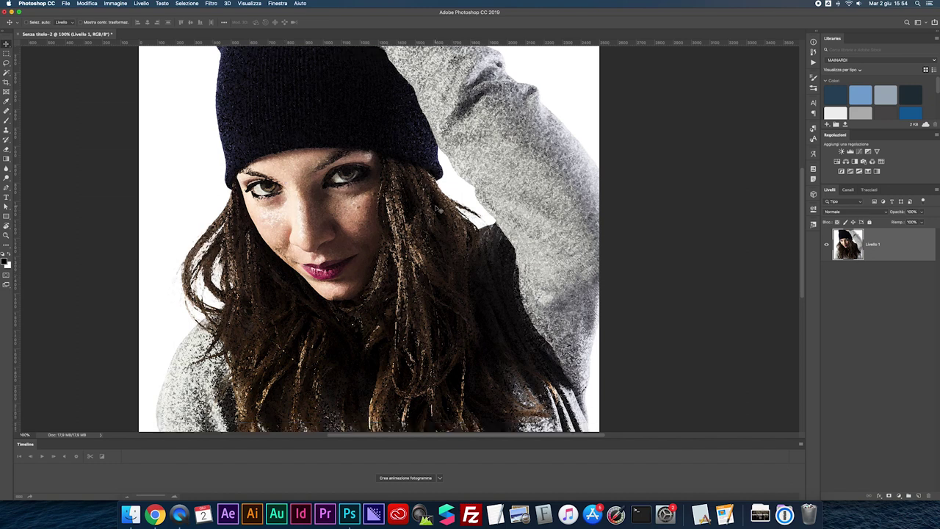
pyautogui.press('super+z')
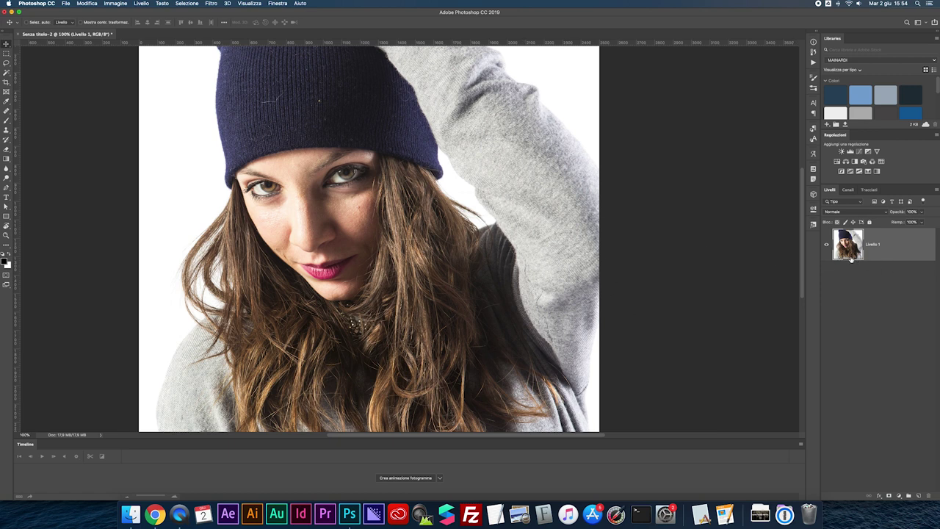
# Duplicate the photo layer as Livello 1 copia and reapply the last watercolor filter to it
pyautogui.press('super+j')
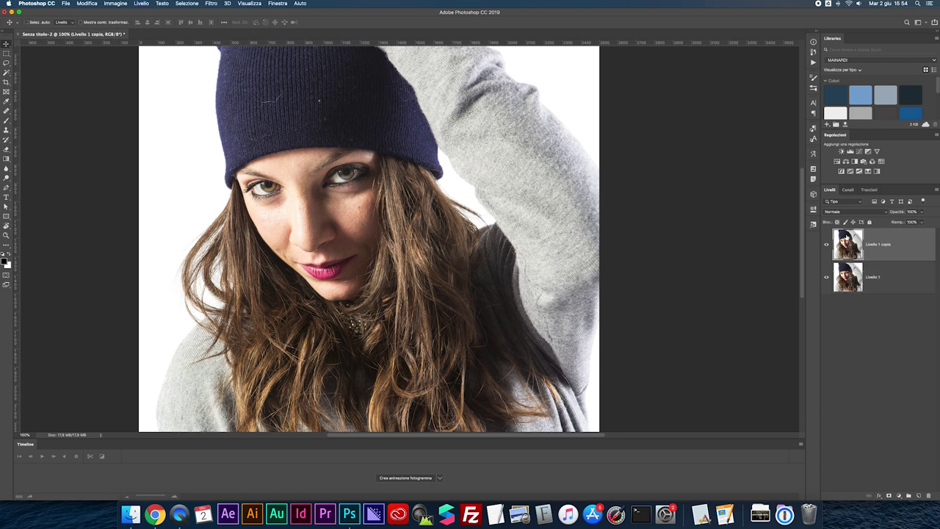
pyautogui.click(211, 4)
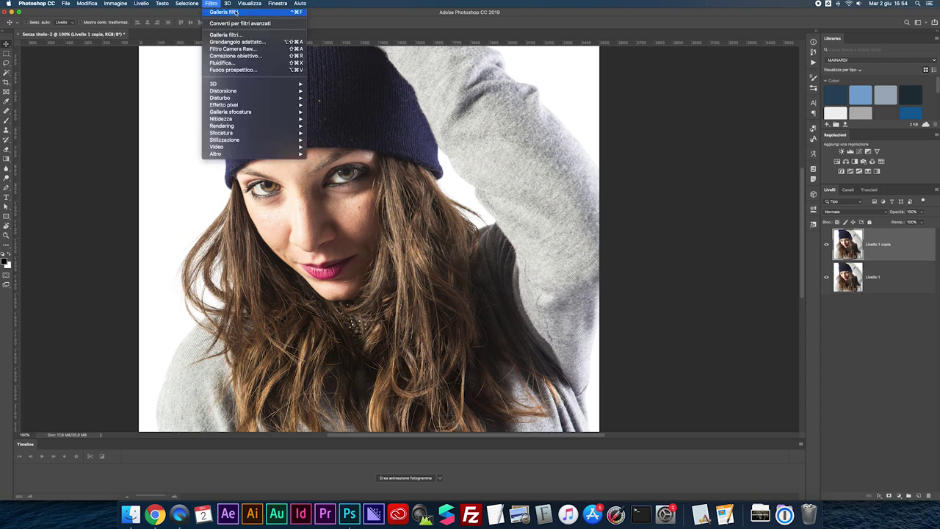
pyautogui.click(230, 12)
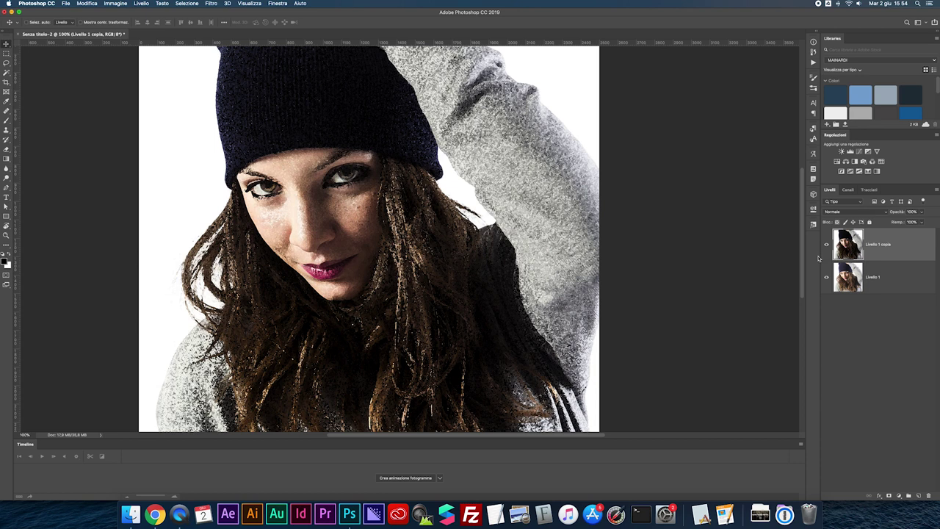
pyautogui.click(844, 277)
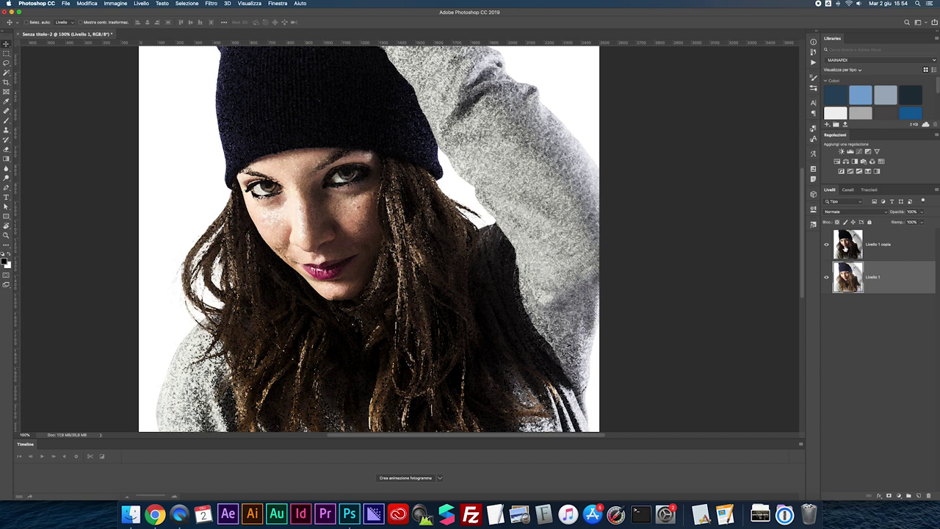
pyautogui.click(846, 245)
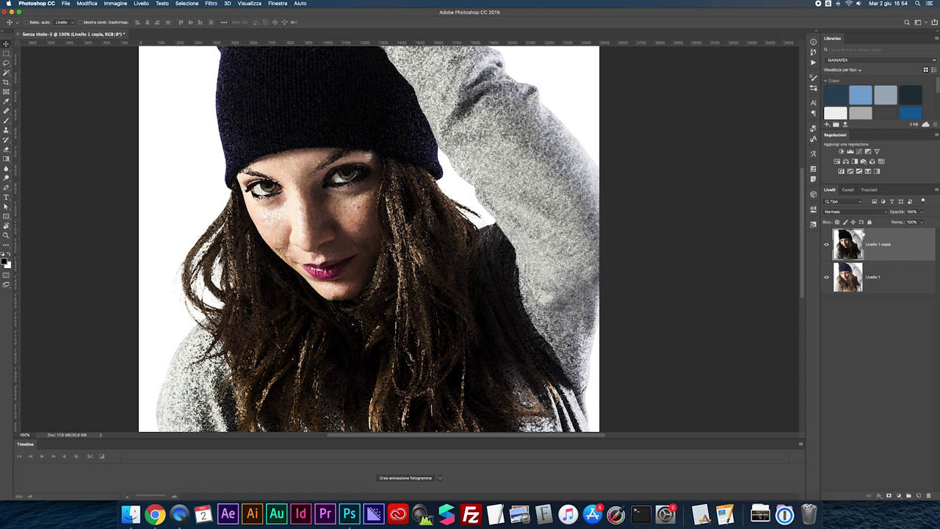
# Rename the Livello 1 copia layer to EFFETTO
pyautogui.doubleClick(870, 245)
pyautogui.press('BackSpace')
pyautogui.write('TTO')
pyautogui.press('Return')
# Compare EFFETTO against the original by toggling it, then set its opacity to 80%
pyautogui.moveTo(919, 217)
pyautogui.mouseDown()
pyautogui.moveTo(899, 222)
pyautogui.moveTo(909, 224)
pyautogui.mouseUp()
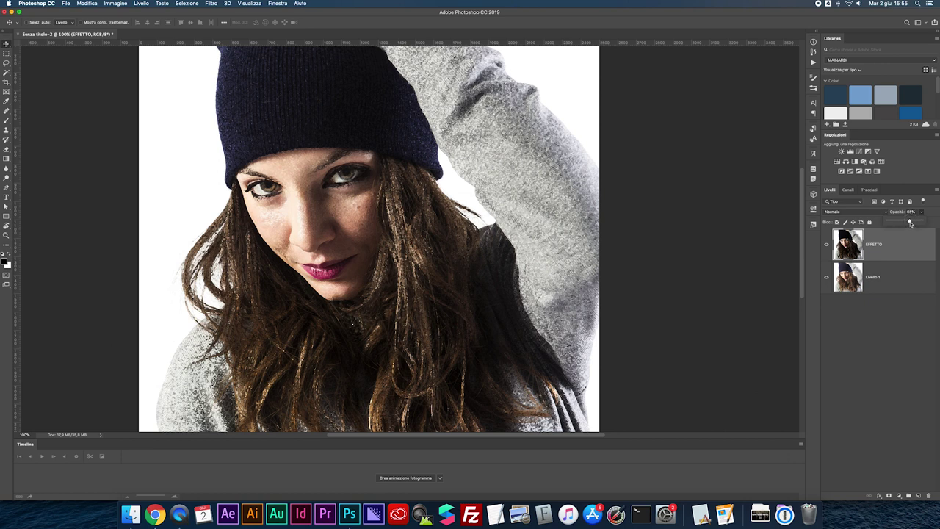
pyautogui.press('super+plus')
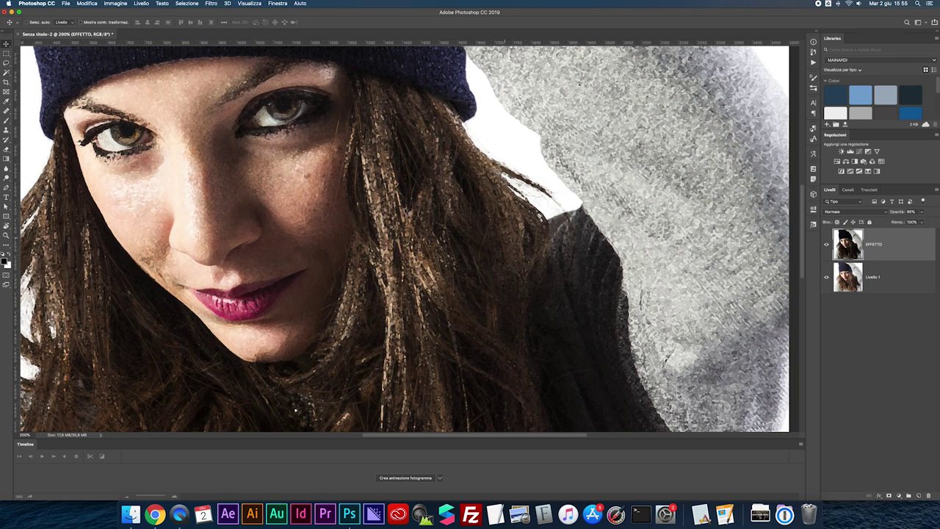
pyautogui.click(826, 244)
pyautogui.click(827, 244)
pyautogui.press('super+minus')
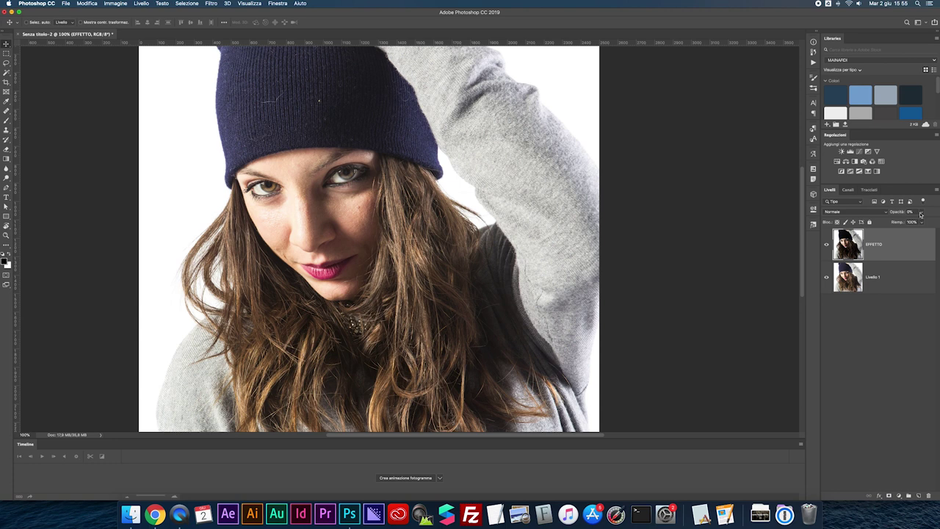
pyautogui.press('0')
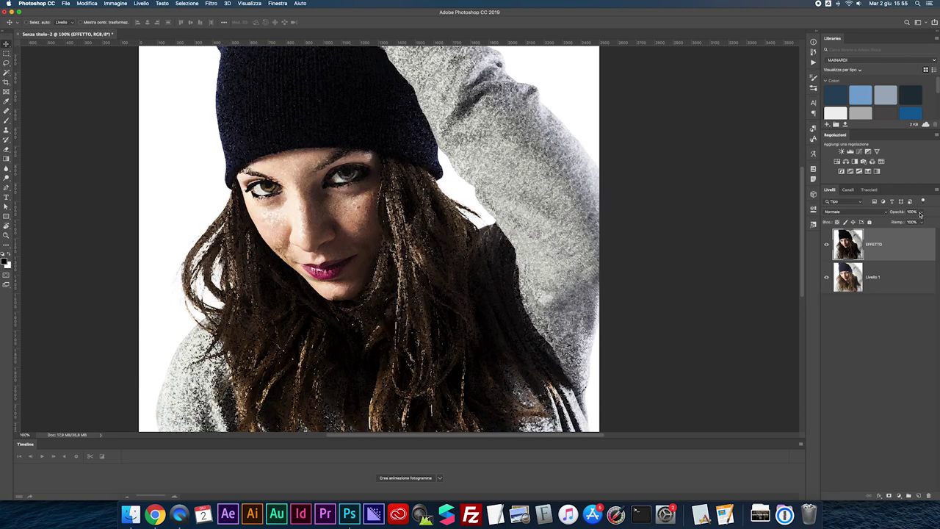
pyautogui.press('5')
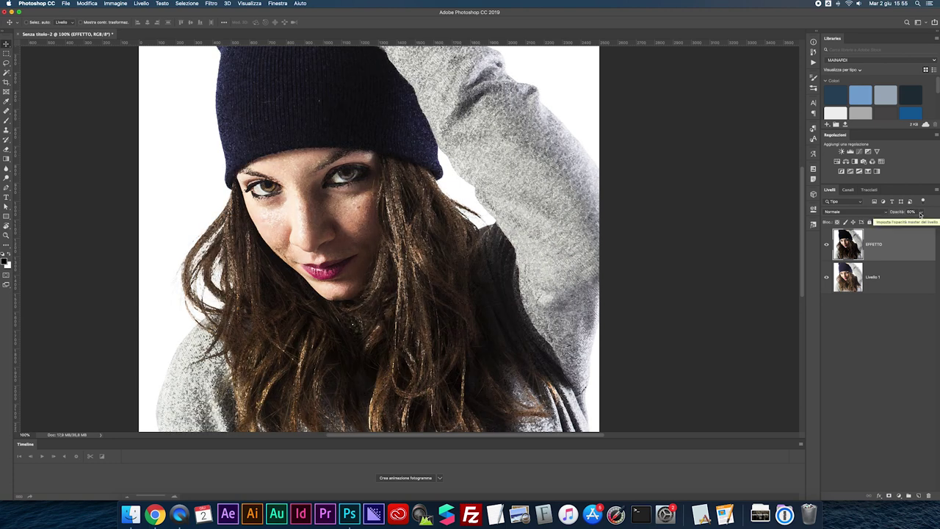
pyautogui.press('0')
pyautogui.press('8')
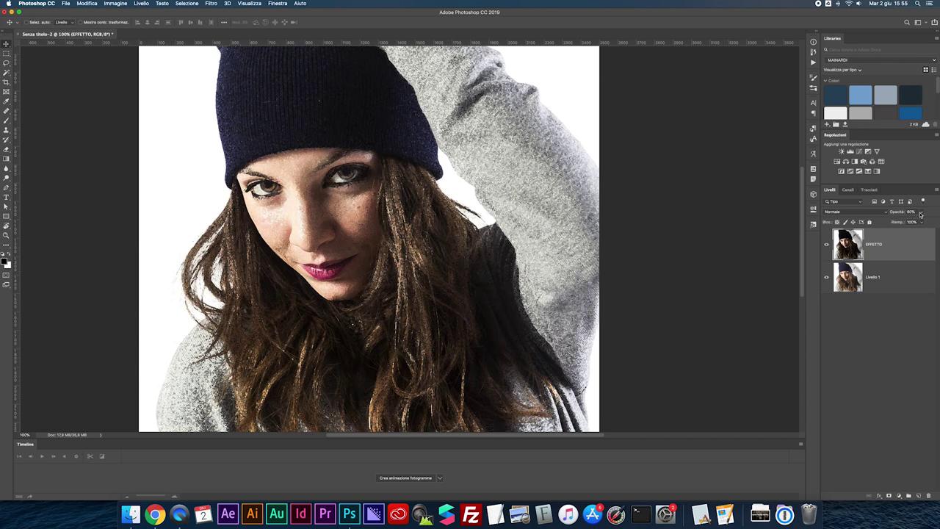